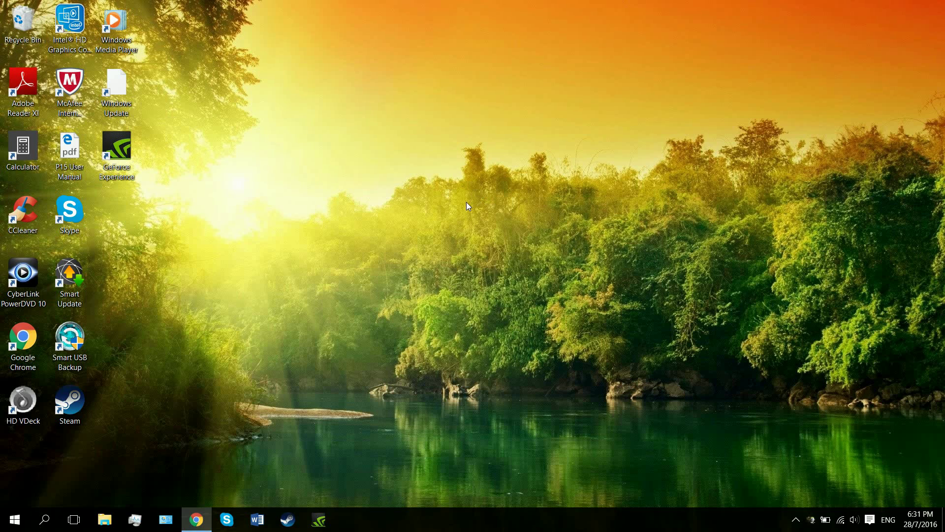
Step: Check the available Wi-Fi networks, then return to the YouTube results in the browser
click(840, 520)
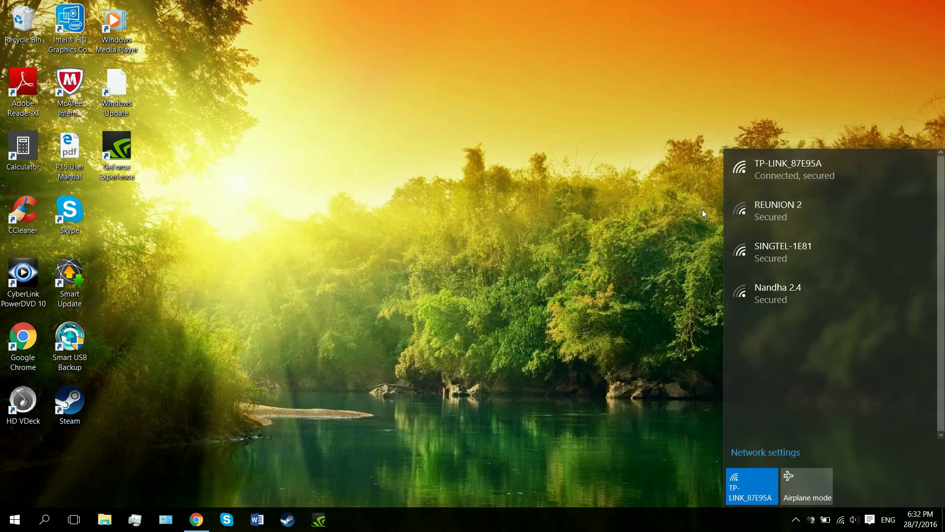
click(479, 326)
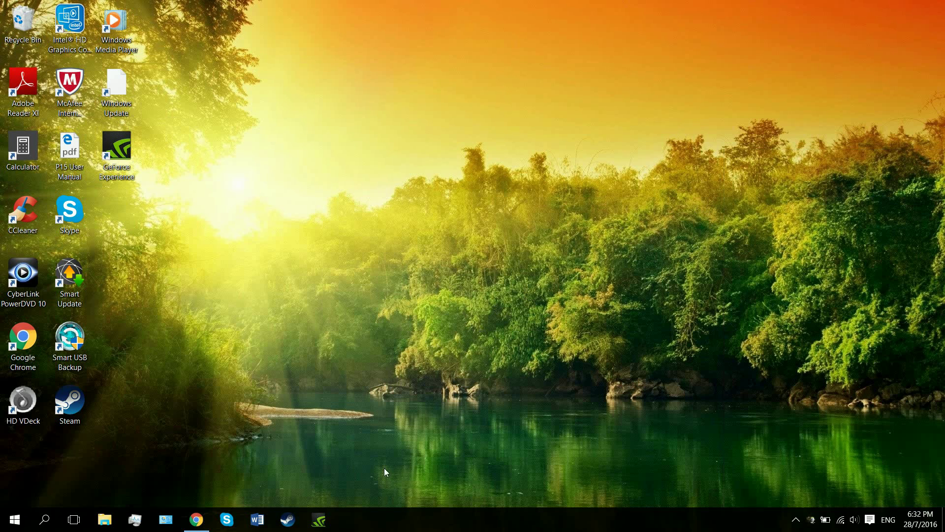
click(196, 520)
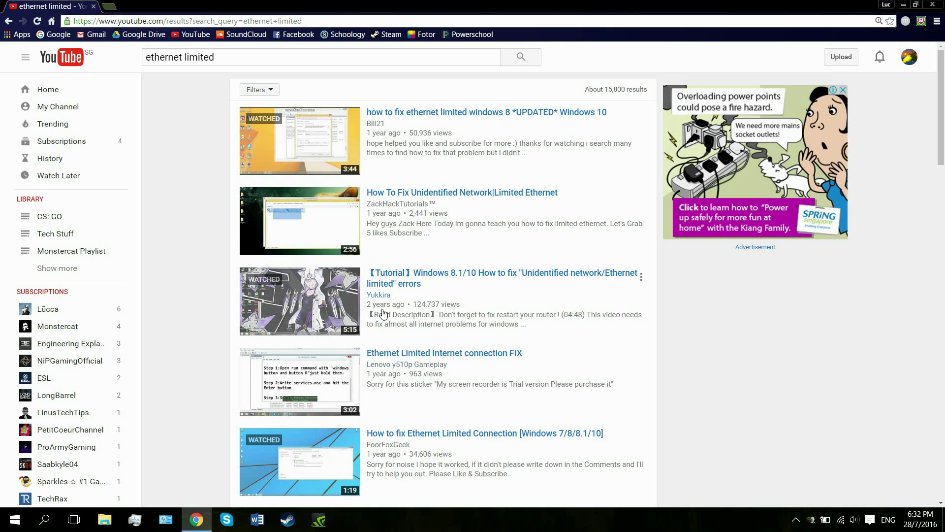
Step: Scroll up and down through the 'ethernet limited' YouTube search results
scroll(494, 334, down, 4)
scroll(494, 334, down, 10)
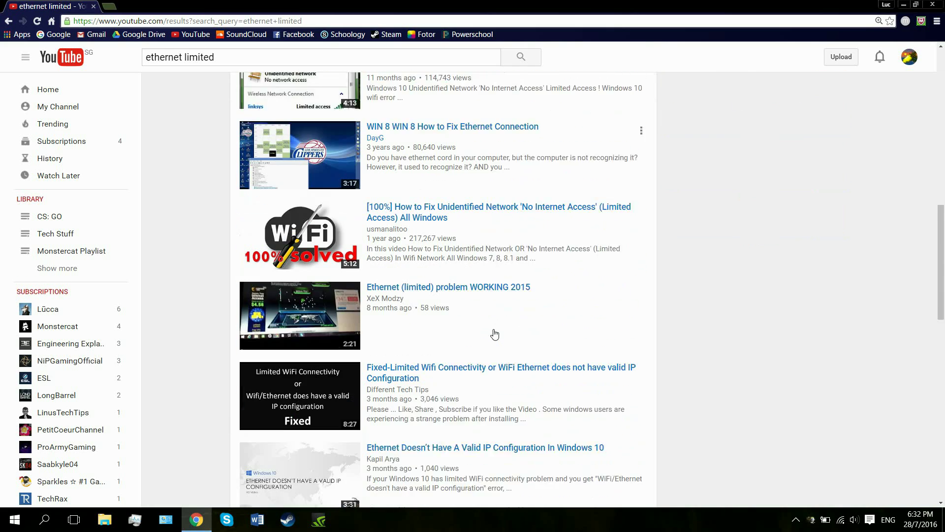
scroll(494, 333, up, 14)
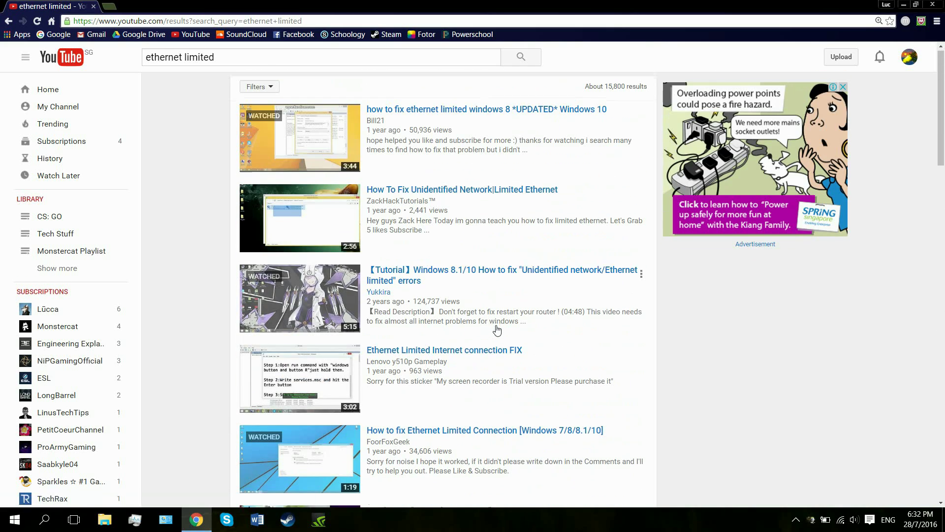
scroll(497, 330, down, 8)
scroll(498, 328, down, 5)
scroll(498, 328, down, 5)
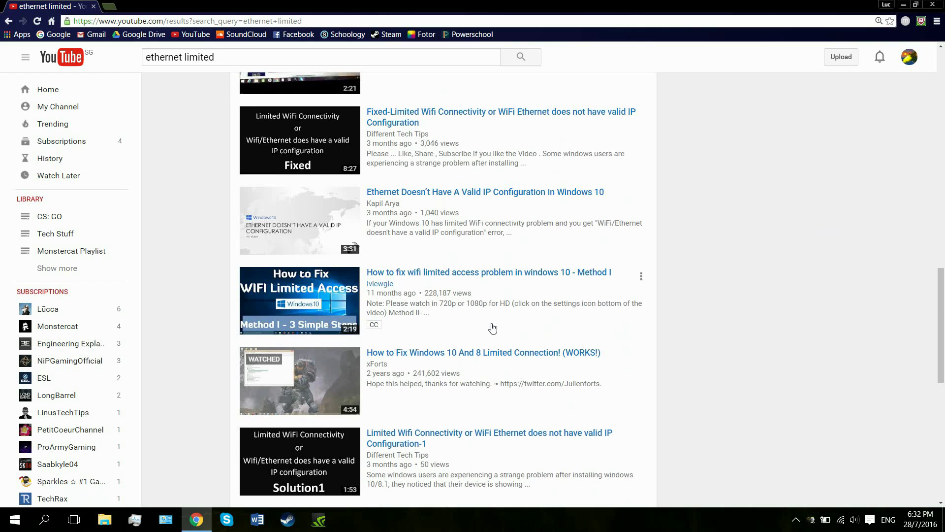
scroll(496, 328, up, 18)
scroll(492, 326, down, 17)
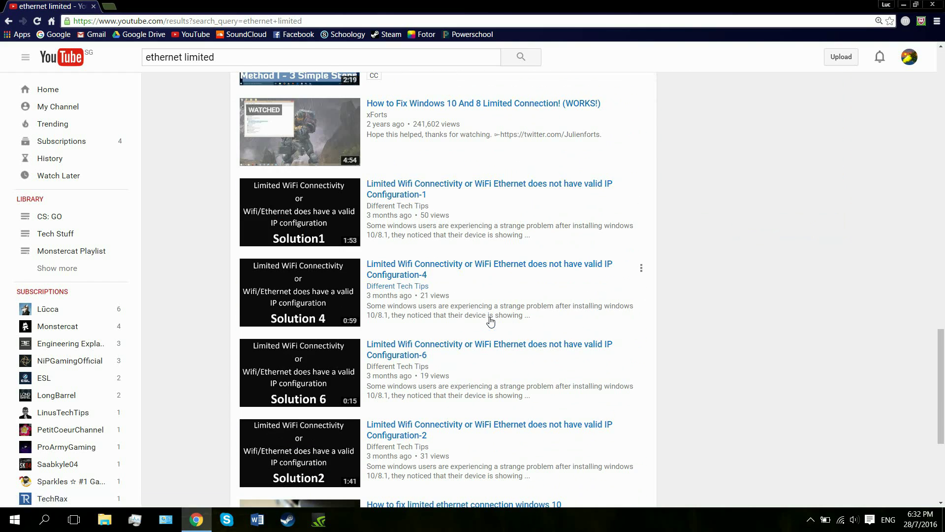
scroll(491, 321, down, 5)
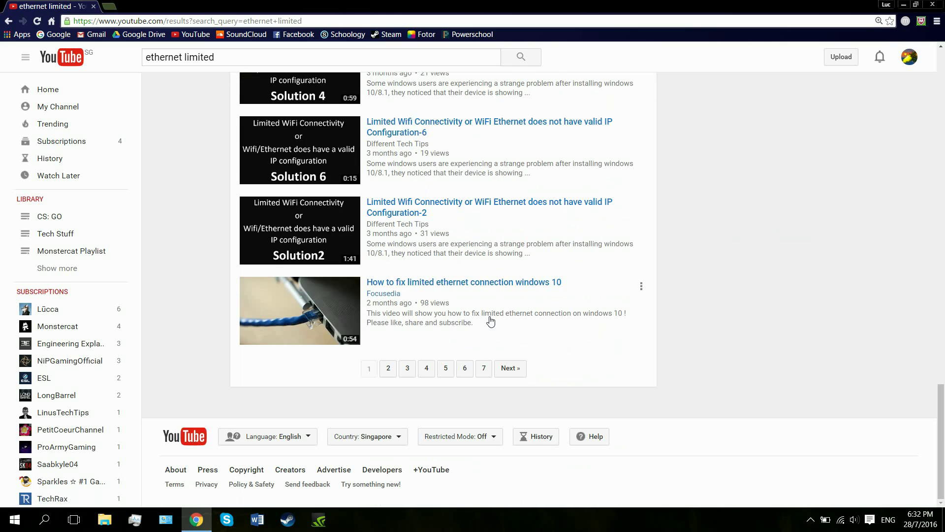
scroll(491, 321, up, 20)
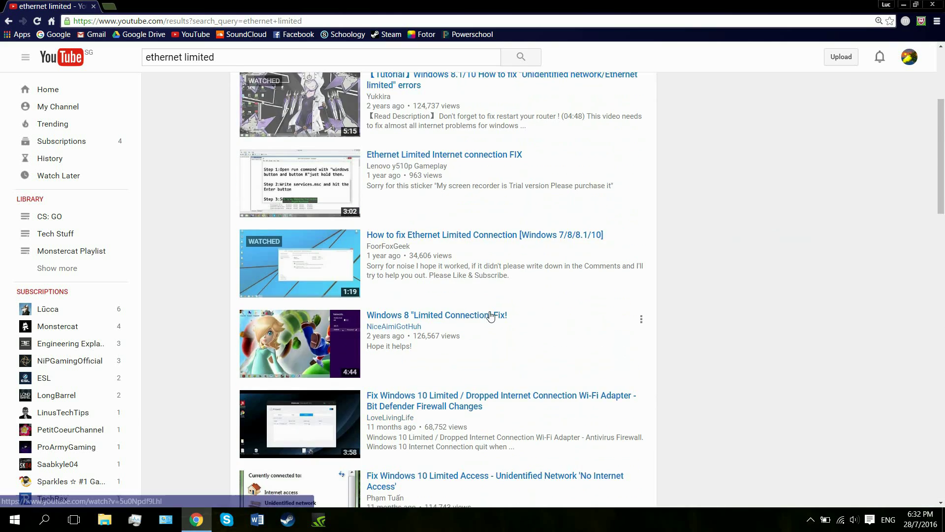
scroll(490, 316, up, 3)
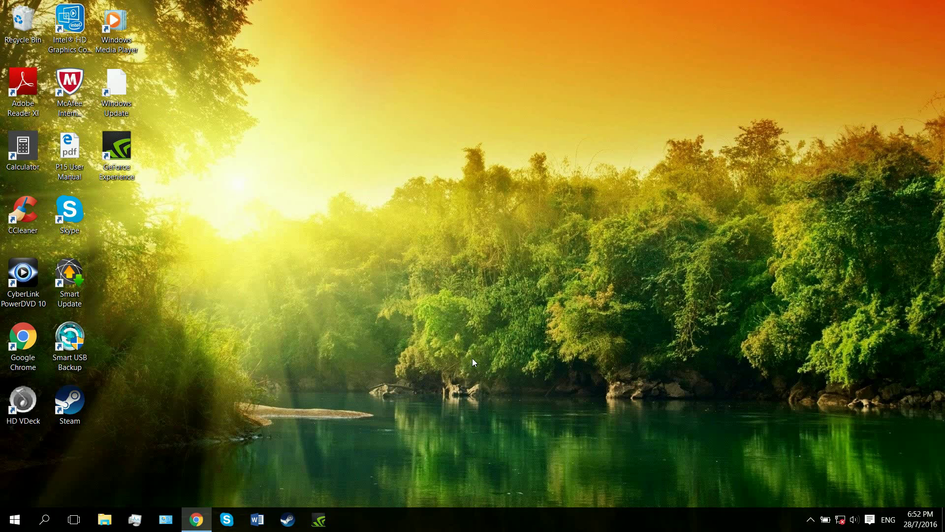
Step: Search 'gigabyte driver download' in a new Chrome tab, reaching the no-internet page
click(196, 519)
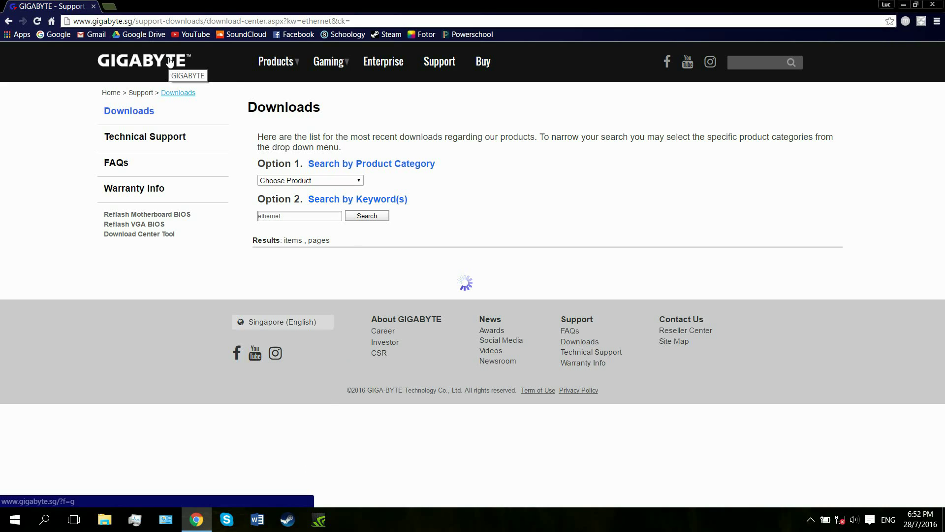
click(110, 6)
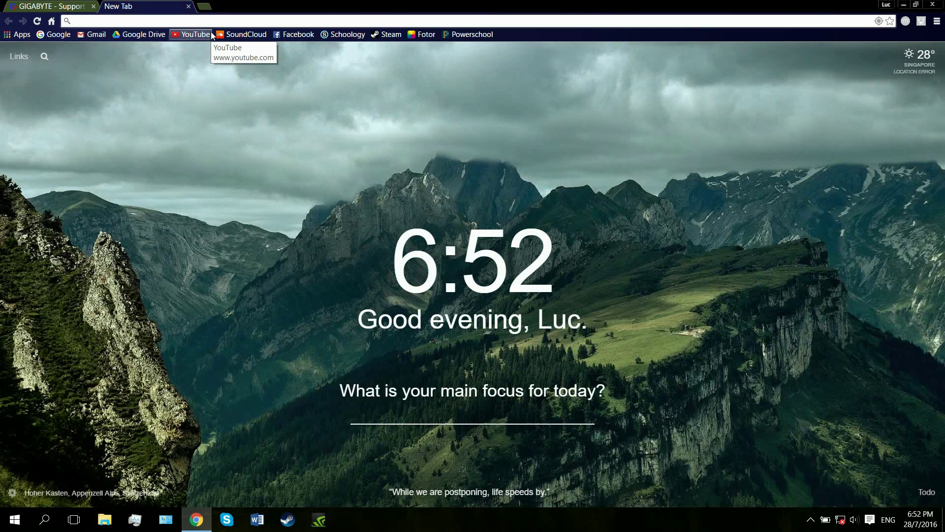
text(gig)
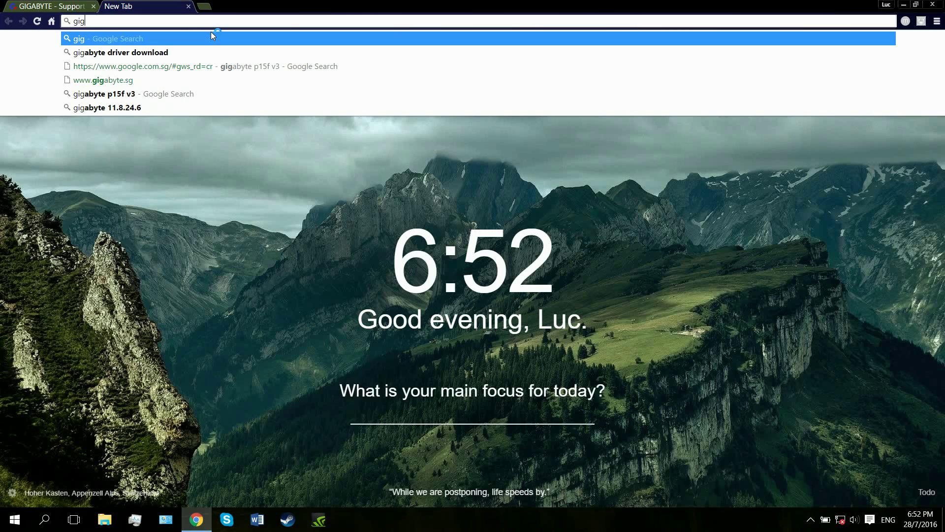
key(Down)
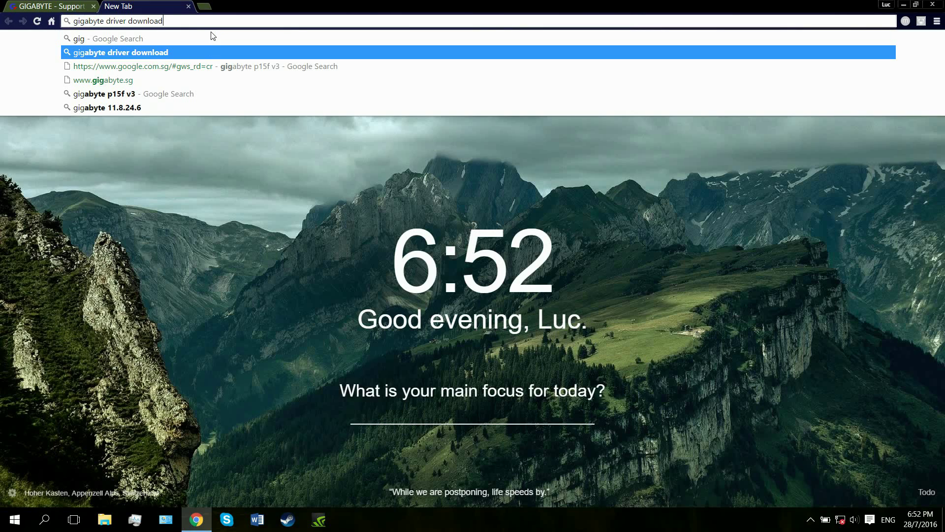
key(Return)
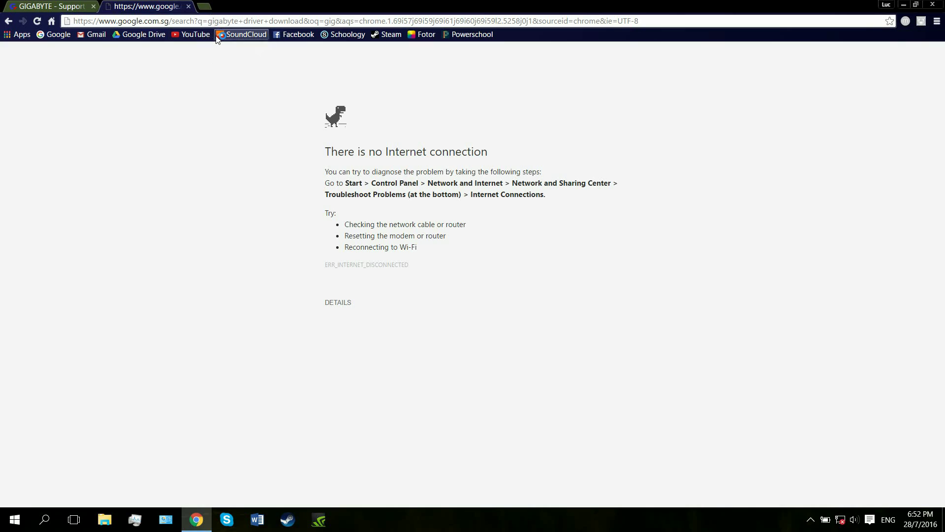
Step: Play the offline dino game, jumping over cacti until Game Over at score 131
key(space)
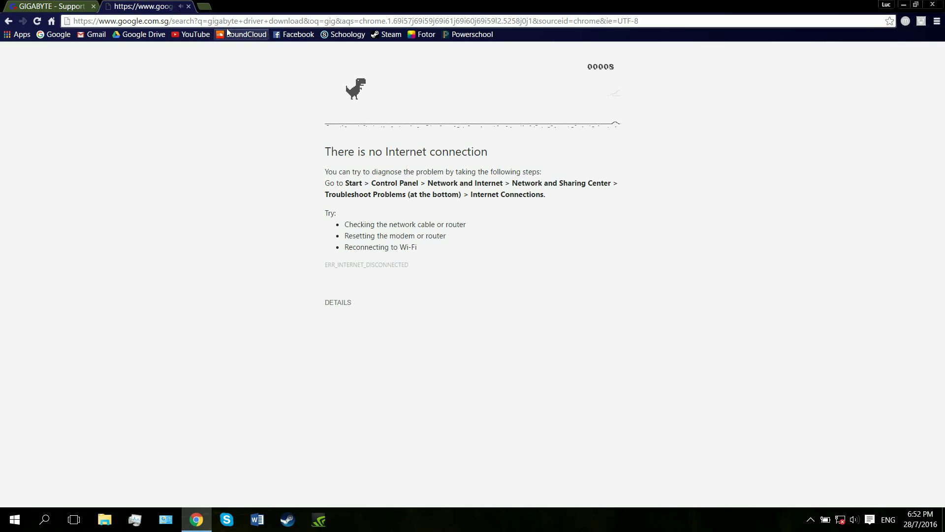
key(space)
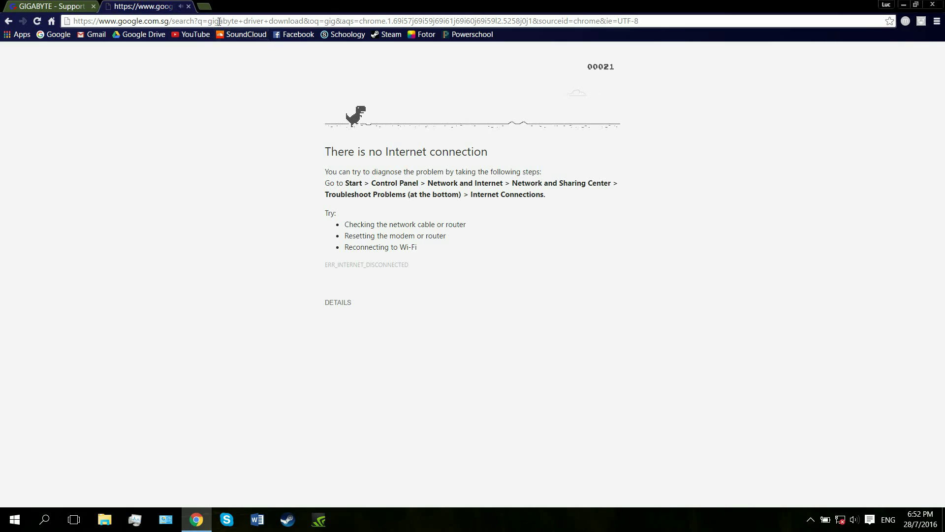
key(space)
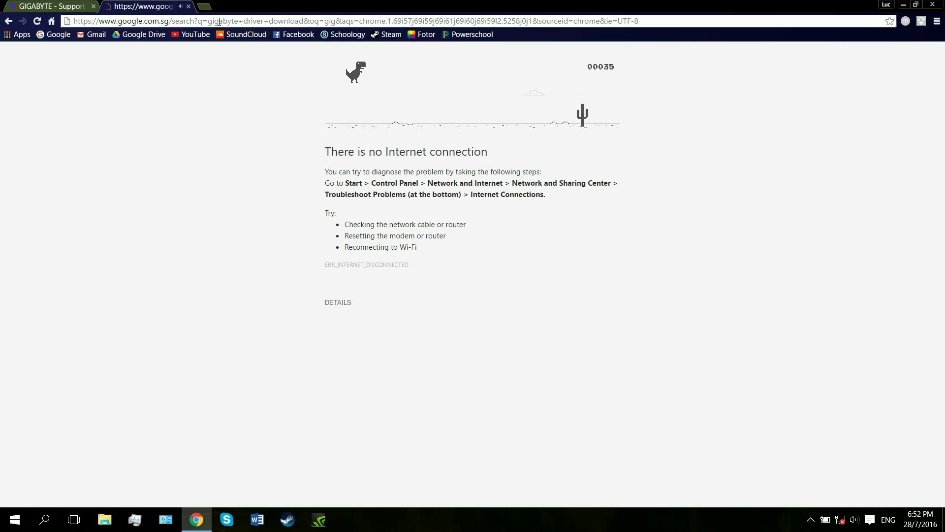
key(space)
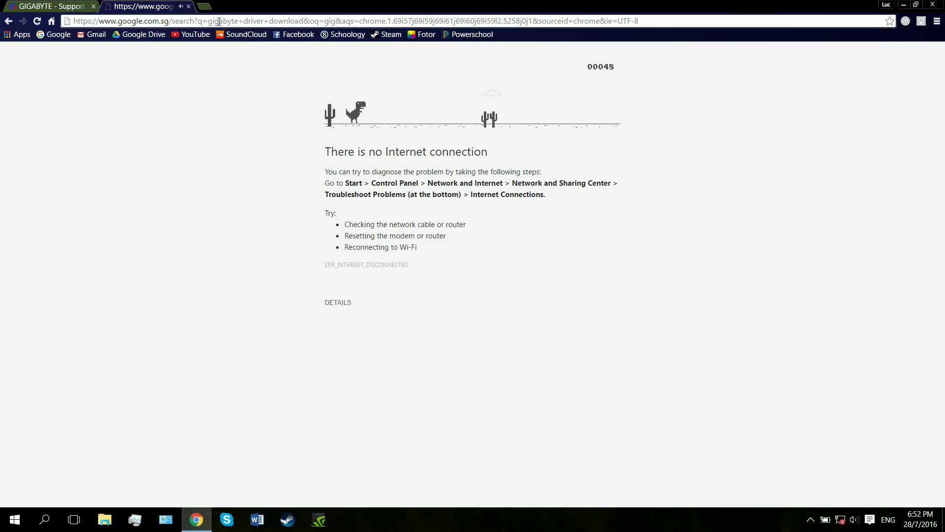
key(space)
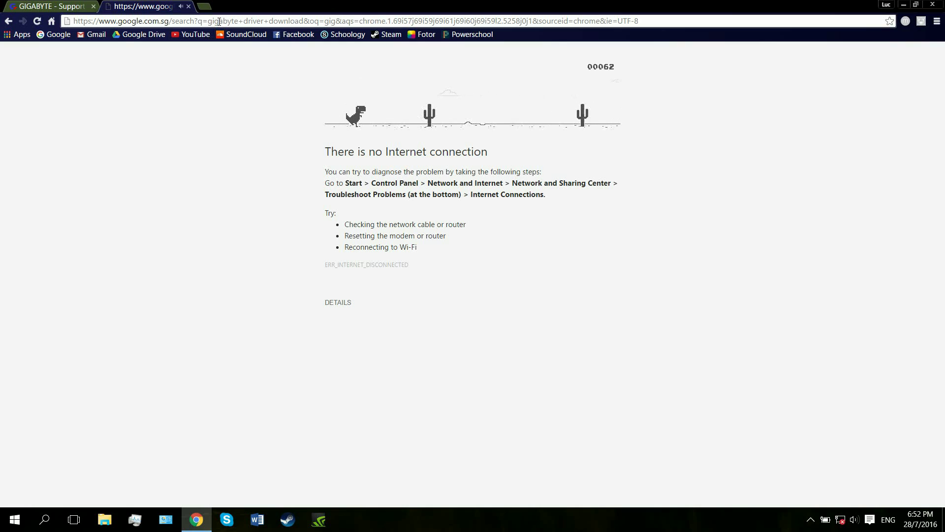
key(space)
key(space)
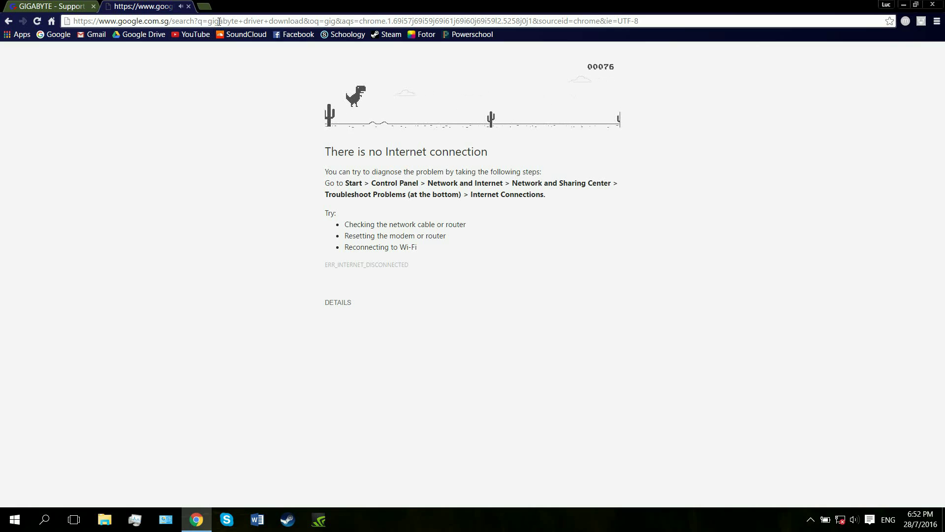
key(space)
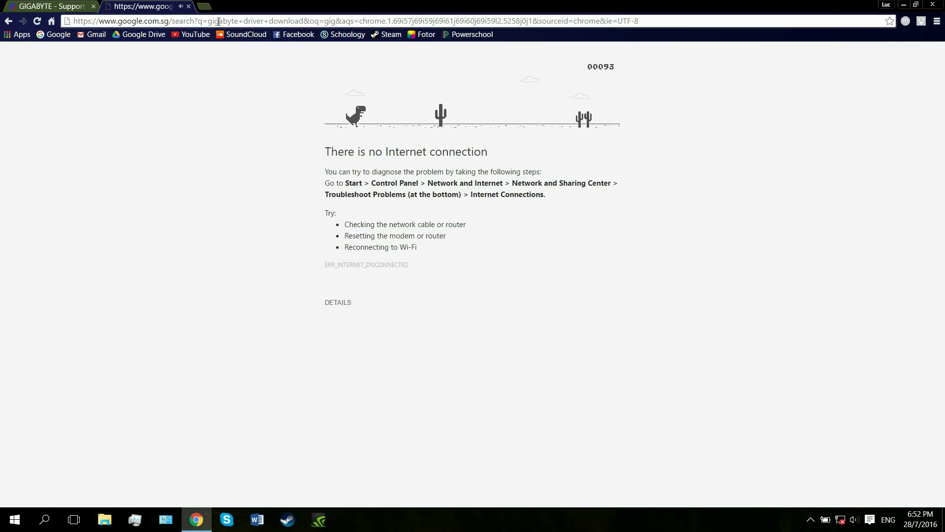
key(space)
key(space)
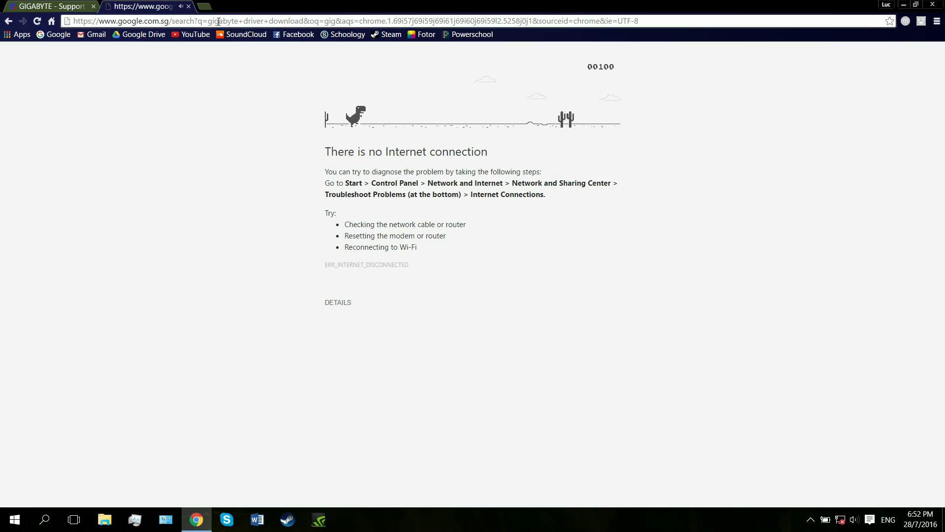
key(space)
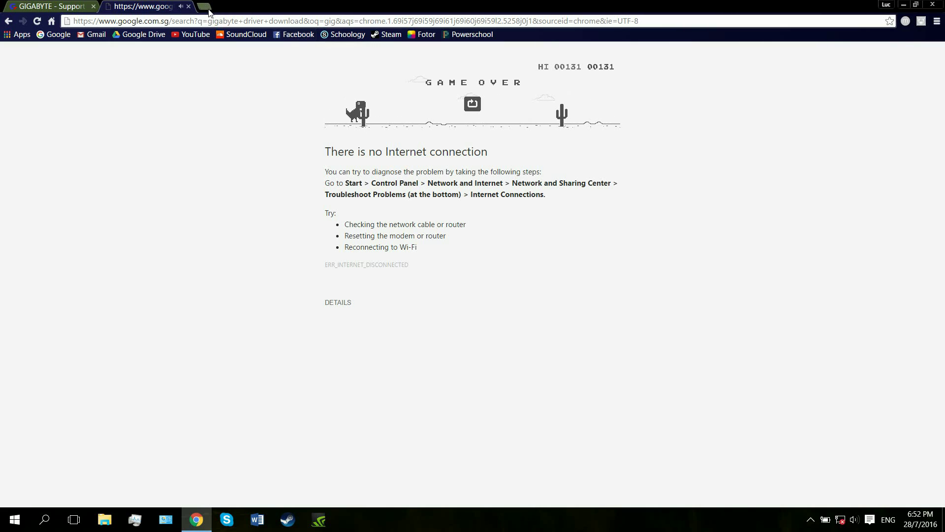
Step: Close the no-internet tab and choose Laptop in the Gigabyte Choose Product dropdown
click(189, 6)
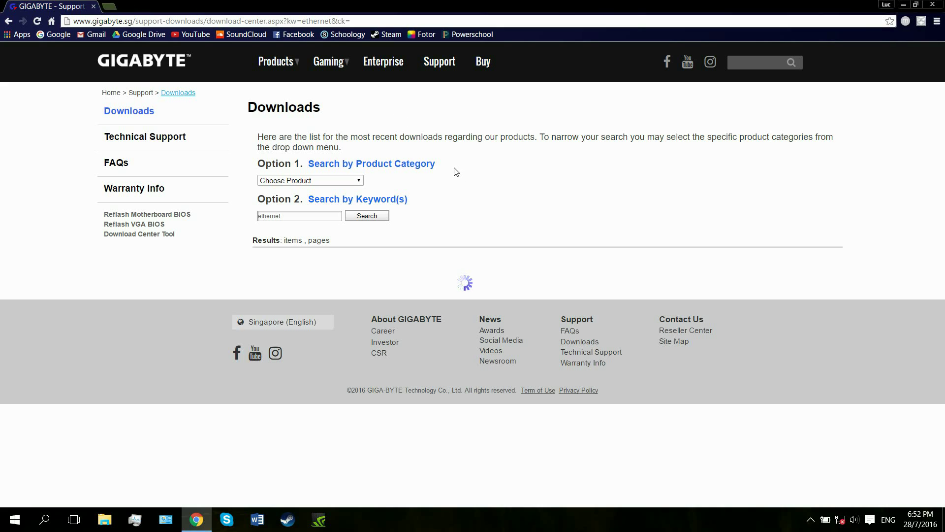
click(359, 181)
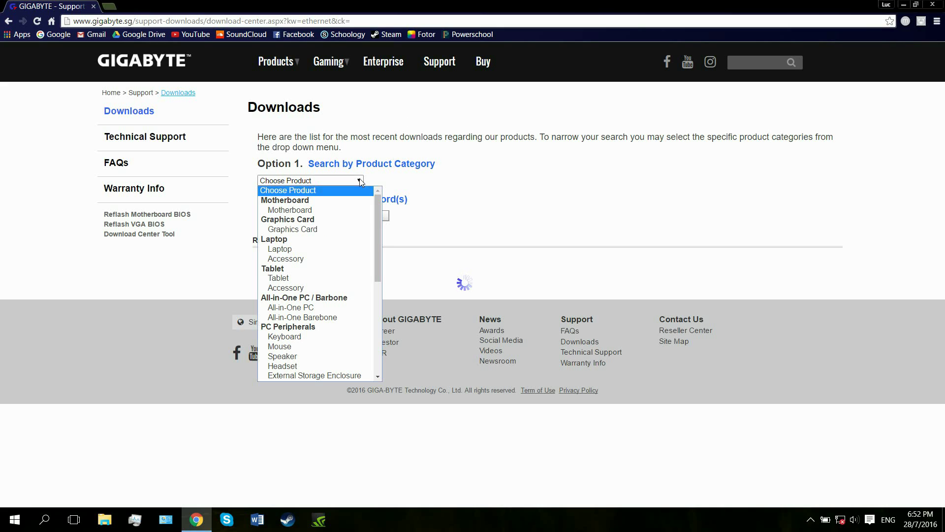
click(359, 181)
click(360, 182)
click(360, 181)
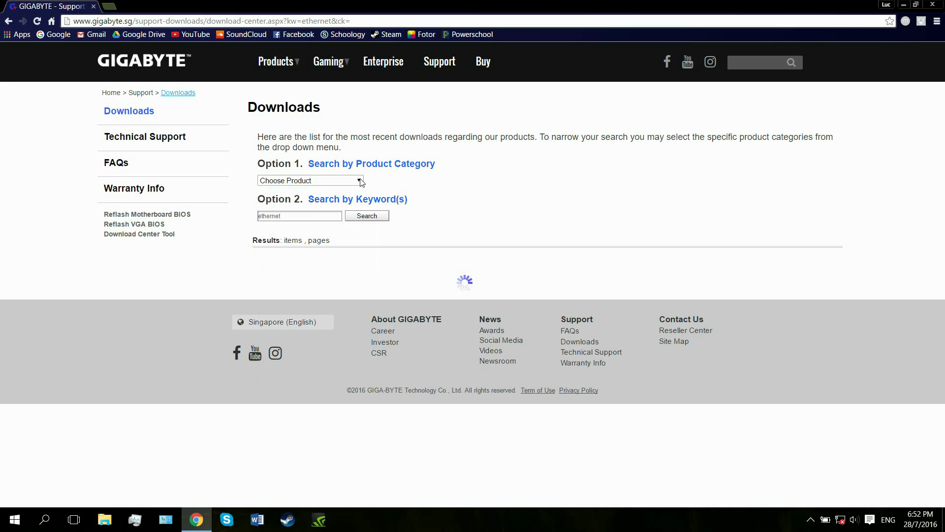
click(360, 181)
click(360, 182)
click(360, 181)
click(360, 181)
click(360, 181)
click(353, 154)
click(320, 180)
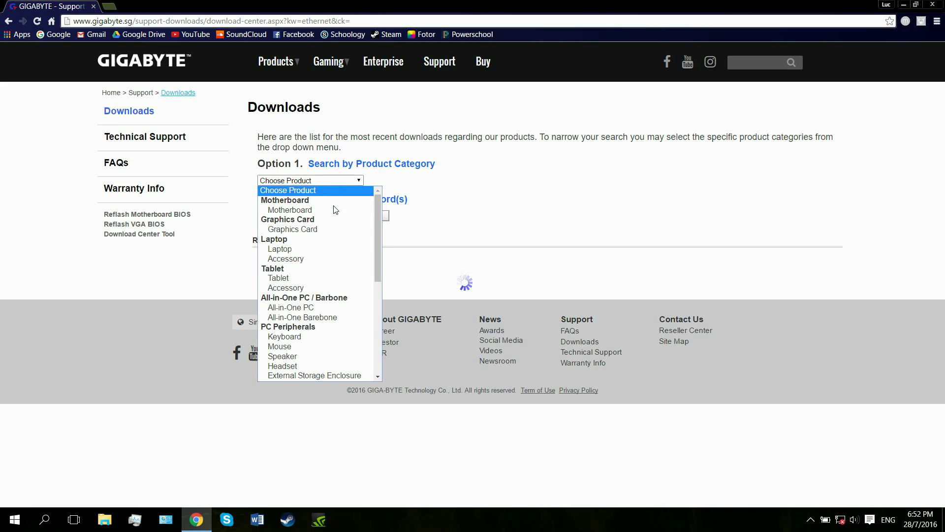
click(292, 248)
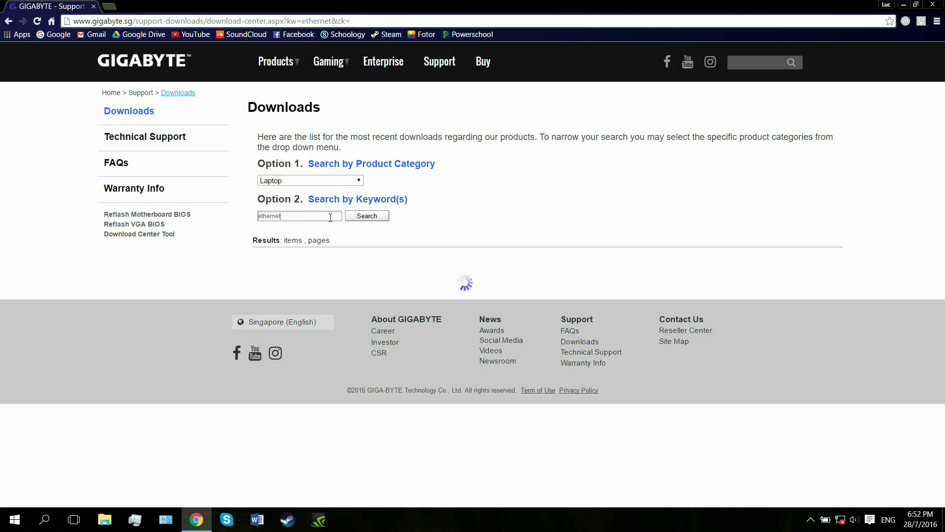
Step: Submit the ethernet downloads search and check the laptop's network connection status
click(376, 223)
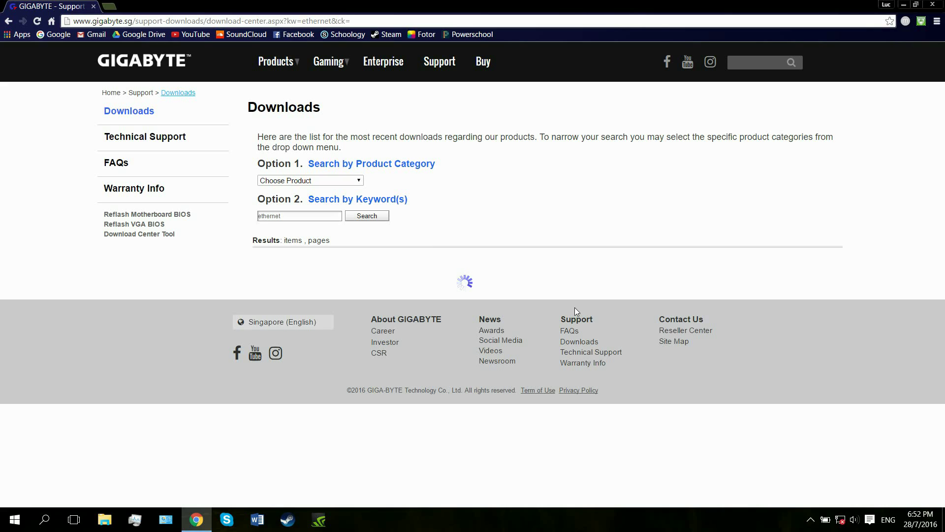
click(846, 521)
click(686, 465)
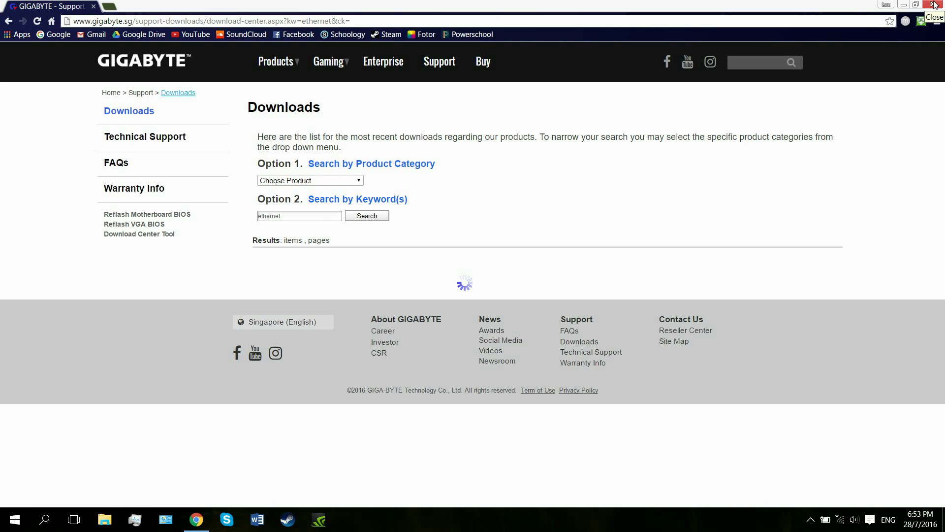
Step: Minimize Chrome and open File Explorer at Quick access with Win+E
click(904, 5)
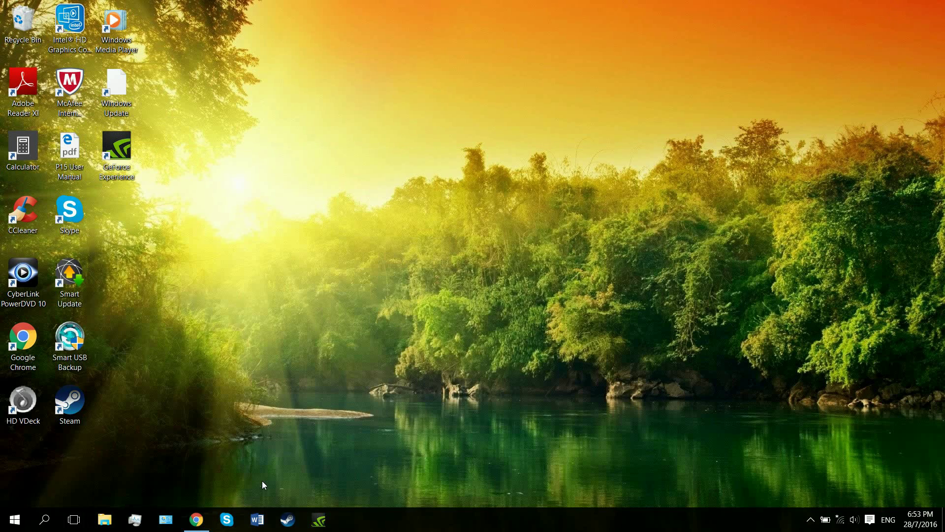
key(super+e)
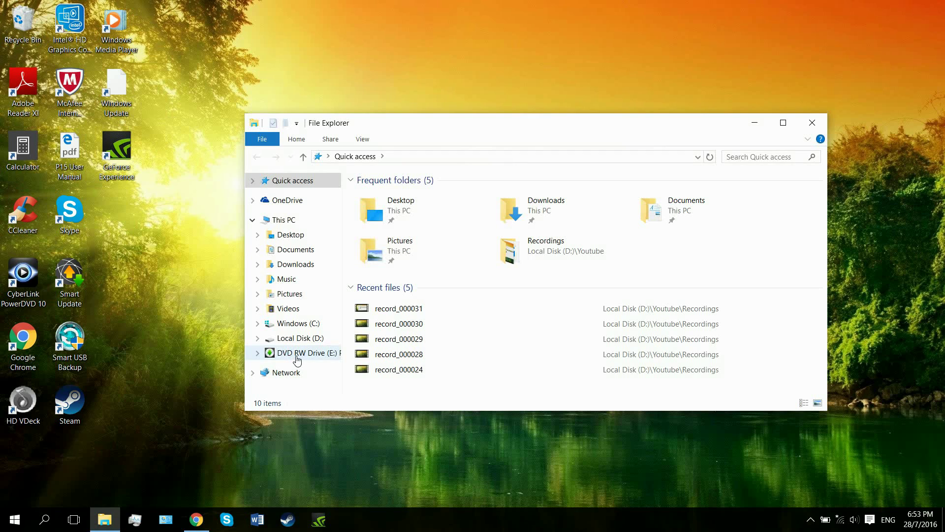
Step: Open the DVD RW Drive (E:) 10_WLAN\RTL folder to show the Setup application
click(296, 354)
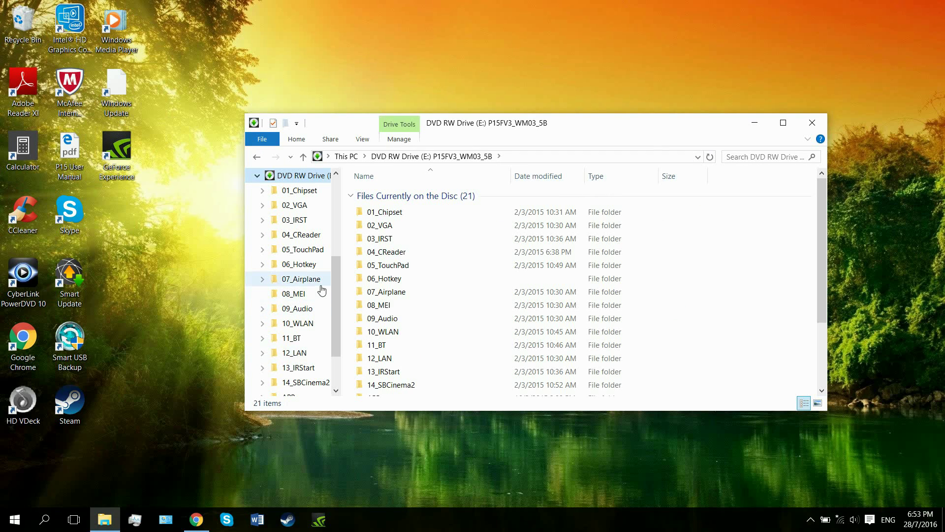
scroll(477, 293, down, 3)
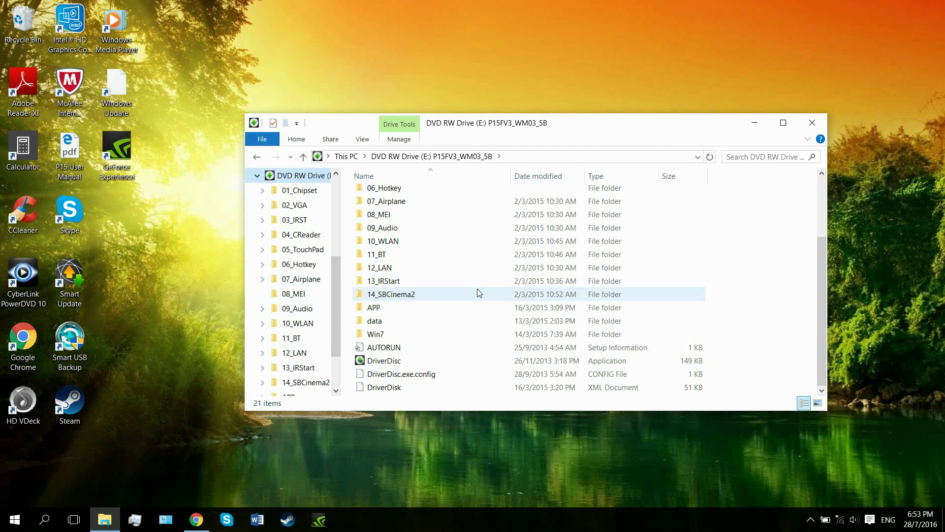
scroll(477, 293, up, 3)
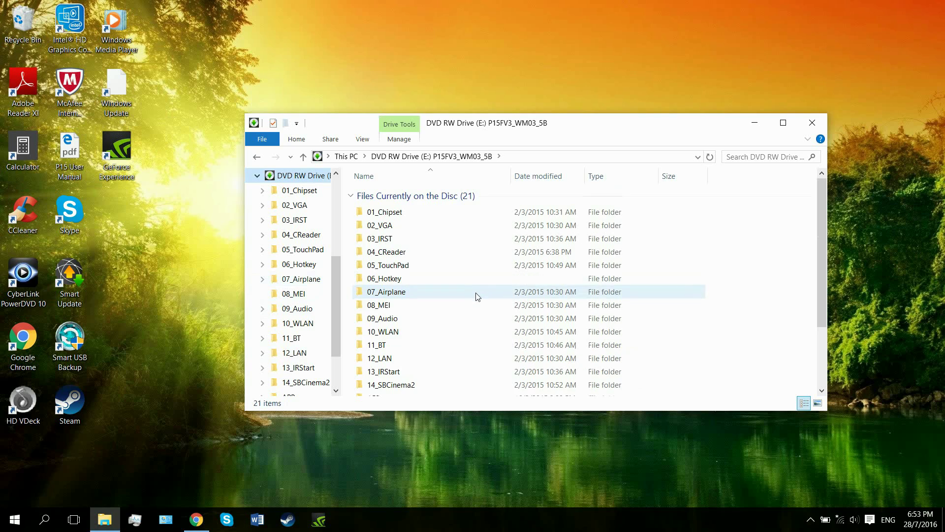
double_click(399, 332)
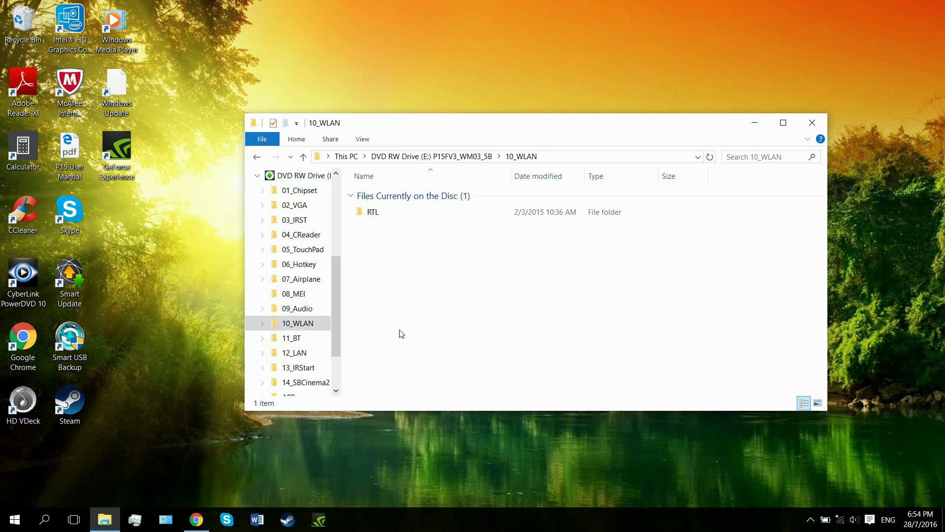
double_click(389, 211)
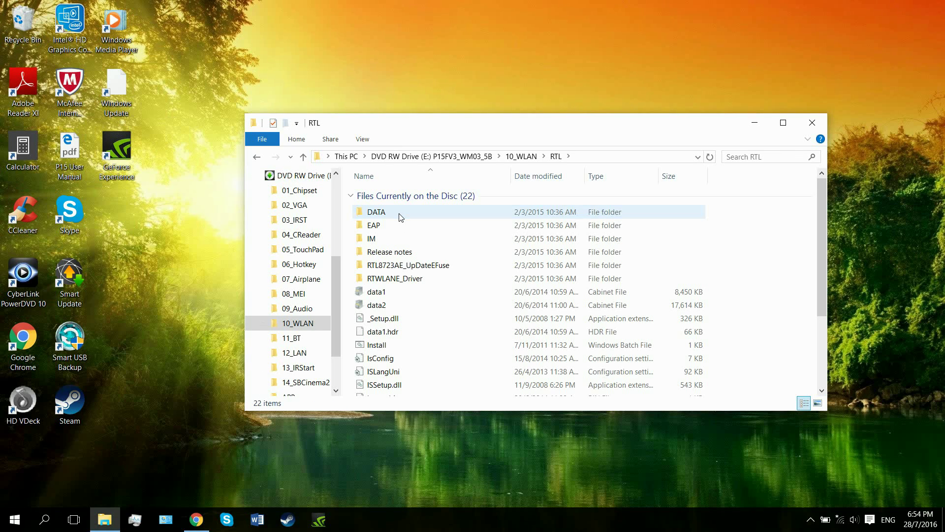
scroll(411, 290, down, 2)
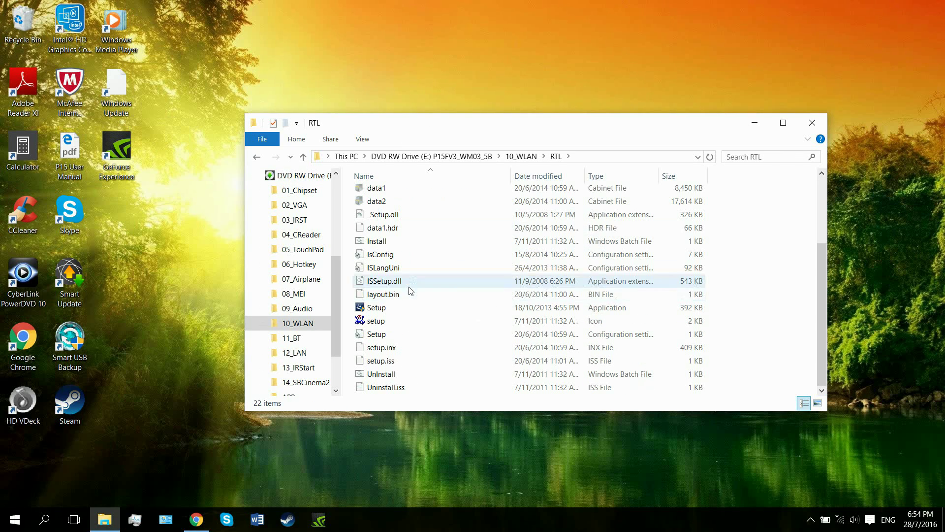
Step: Run Setup and get past the welcome page to install the REALTEK PCIE Wireless LAN Driver
double_click(389, 313)
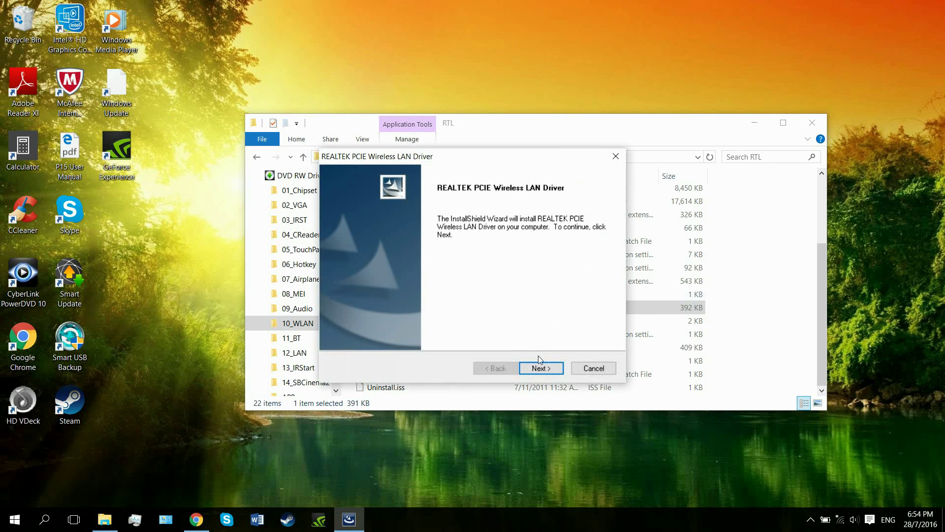
click(540, 364)
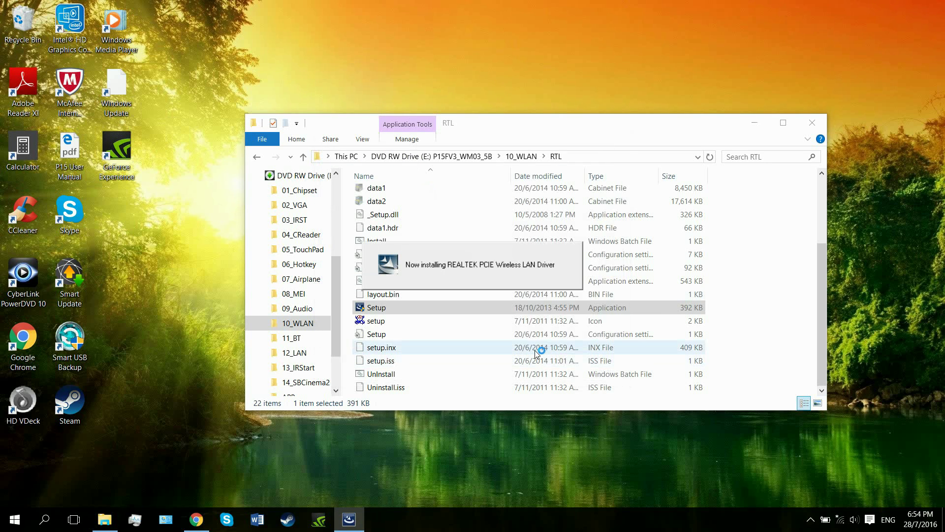